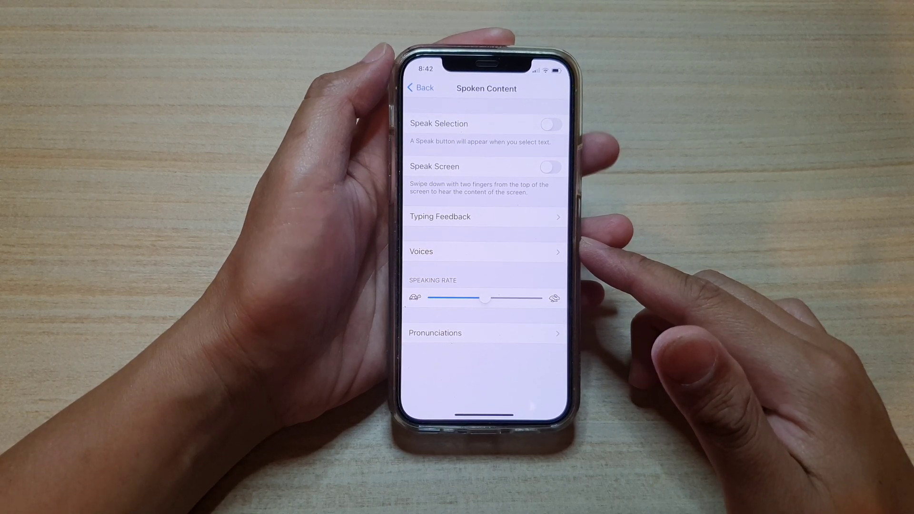
- Back out of Spoken Content to Accessibility, then swipe up to the Home Screen
{"action": "left_click", "coordinate": [422, 87]}
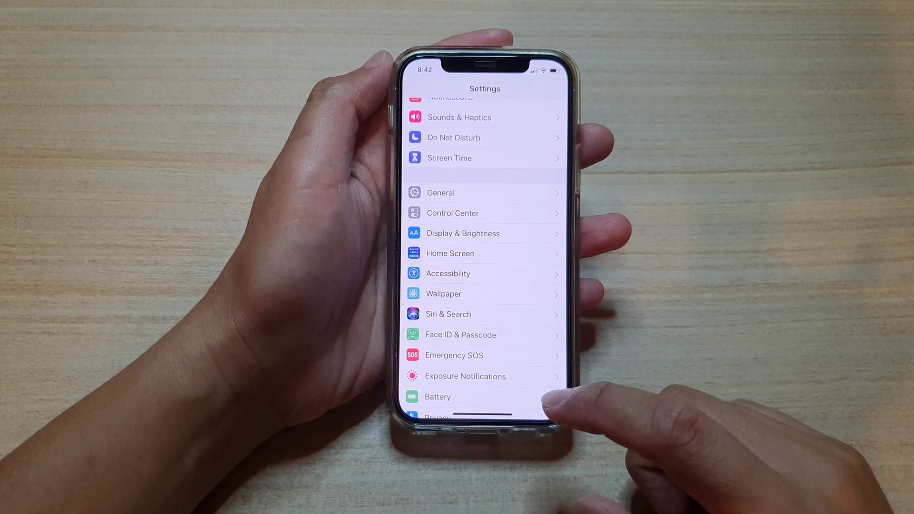
{"action": "left_click_drag", "start_coordinate": [500, 427], "coordinate": [592, 303]}
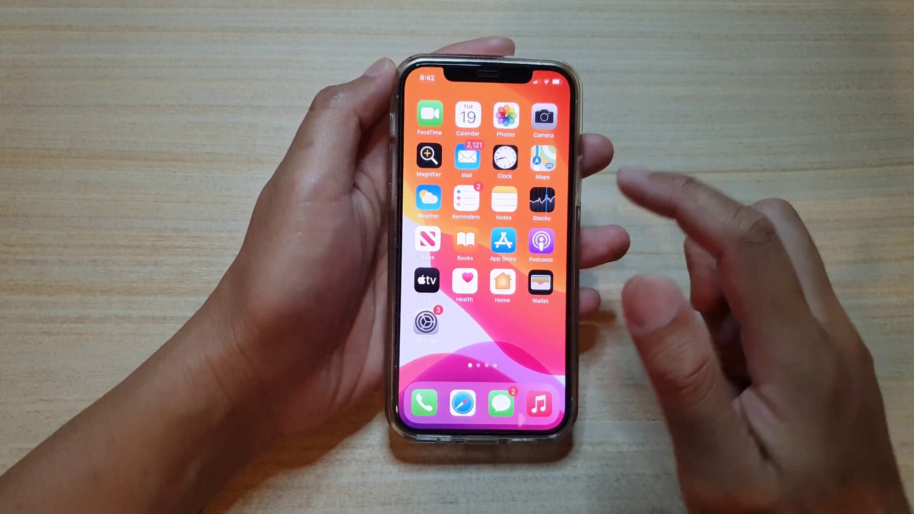
- Reopen Settings and go through Accessibility to the Spoken Content page
{"action": "left_click", "coordinate": [426, 319]}
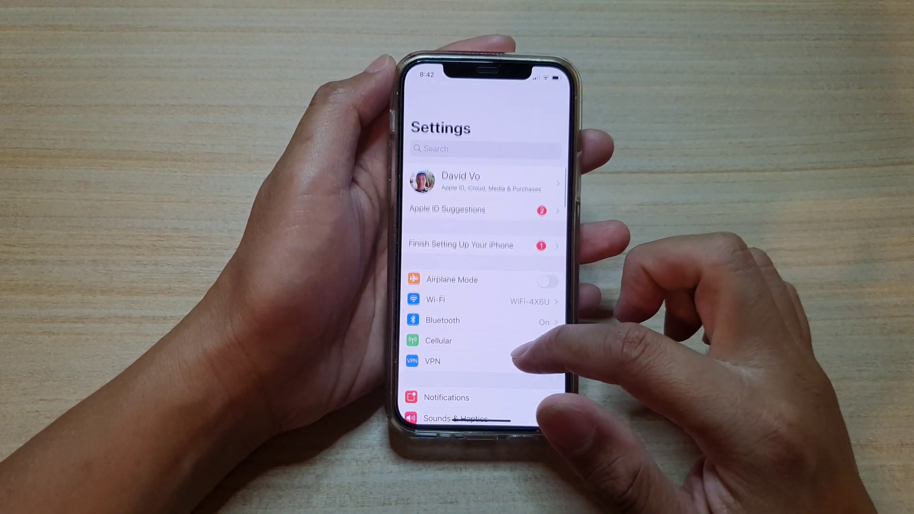
{"action": "left_click", "coordinate": [539, 270]}
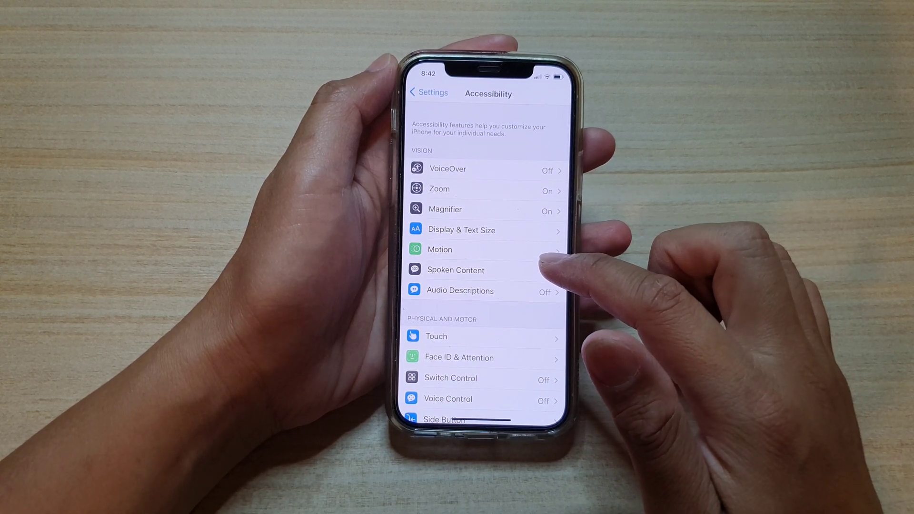
{"action": "left_click", "coordinate": [540, 270]}
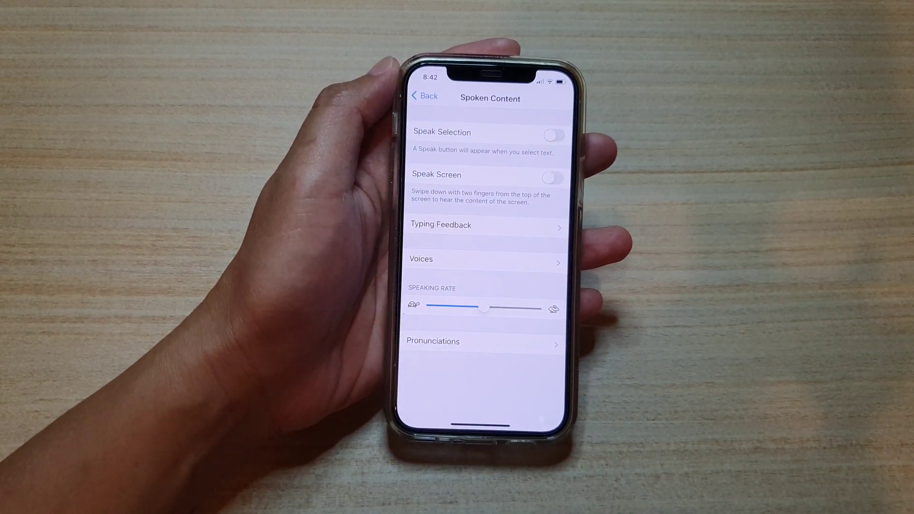
- Open the Voices language list, check the Italian voices, and return to the list
{"action": "left_click", "coordinate": [500, 257]}
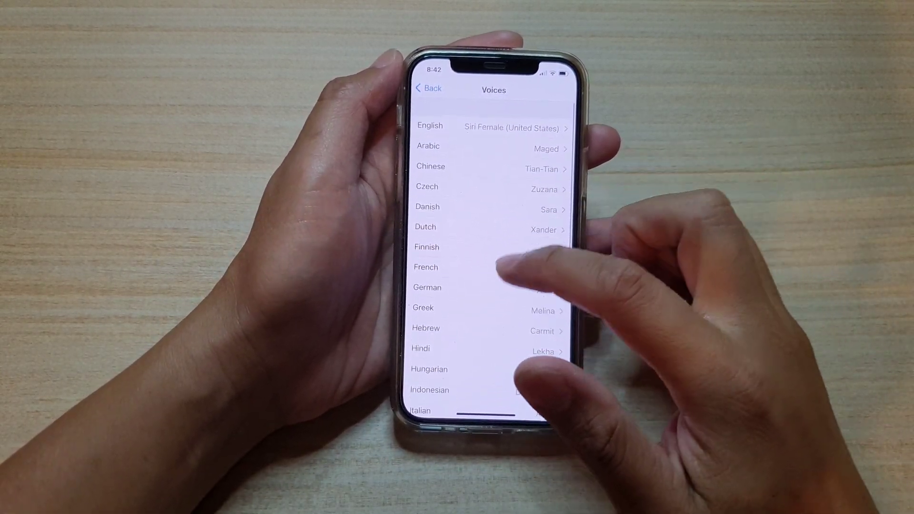
{"action": "scroll", "coordinate": [511, 276], "scroll_direction": "down", "scroll_amount": 5}
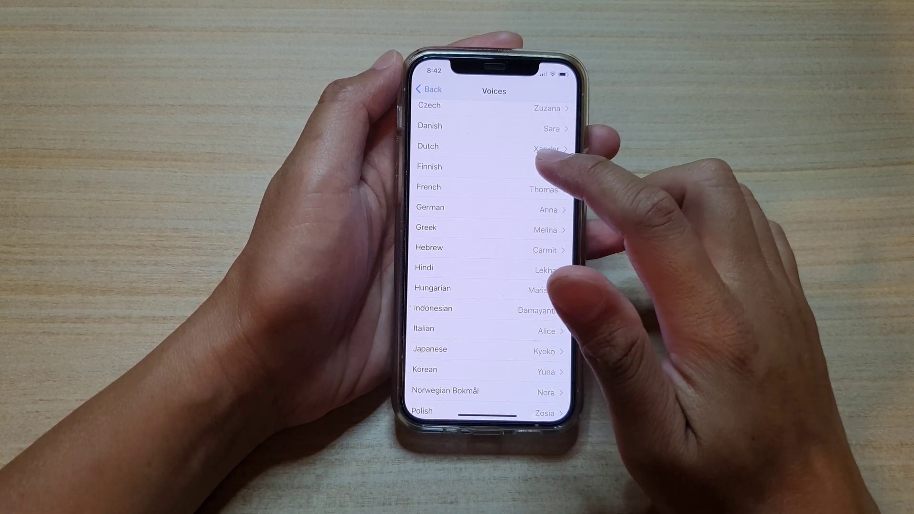
{"action": "left_click", "coordinate": [498, 278]}
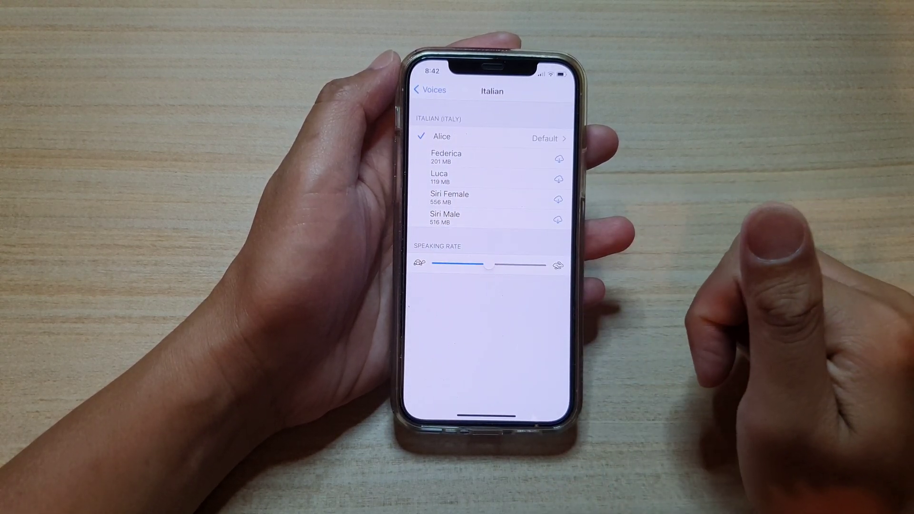
{"action": "left_click", "coordinate": [429, 86]}
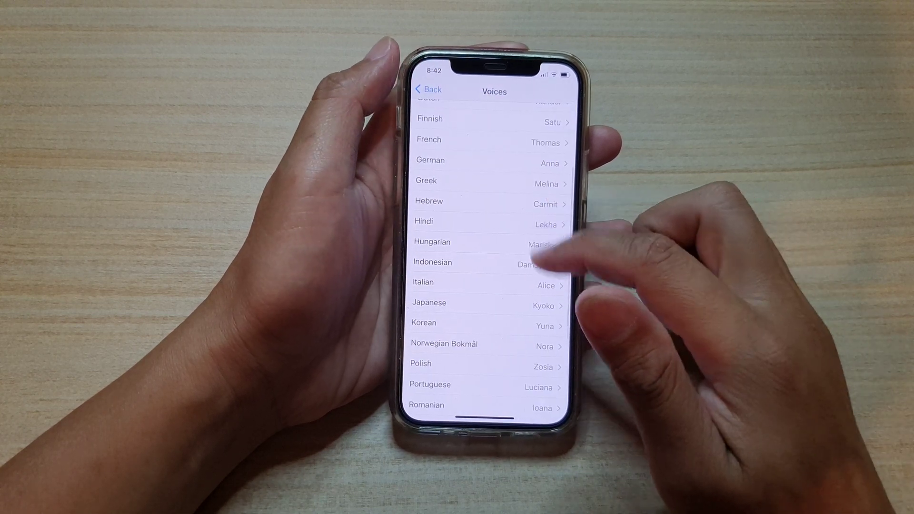
{"action": "scroll", "coordinate": [529, 258], "scroll_direction": "up", "scroll_amount": 3}
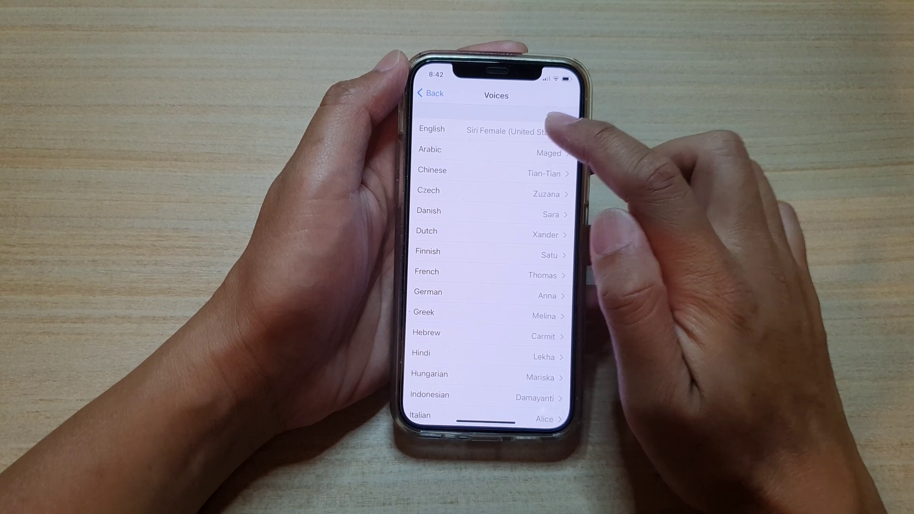
- Open the English voices, view the Alex voice details, and return to the English list
{"action": "left_click", "coordinate": [554, 130]}
{"action": "scroll", "coordinate": [547, 286], "scroll_direction": "down", "scroll_amount": 5}
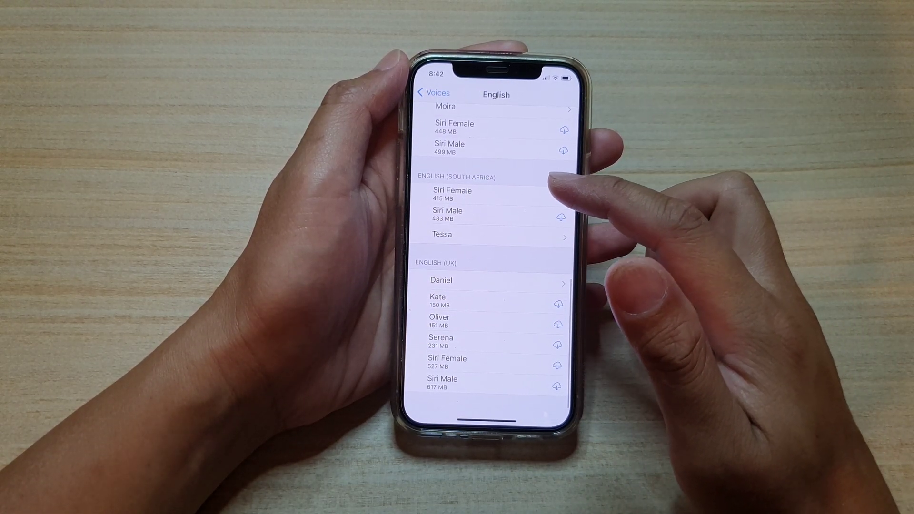
{"action": "scroll", "coordinate": [529, 215], "scroll_direction": "up", "scroll_amount": 5}
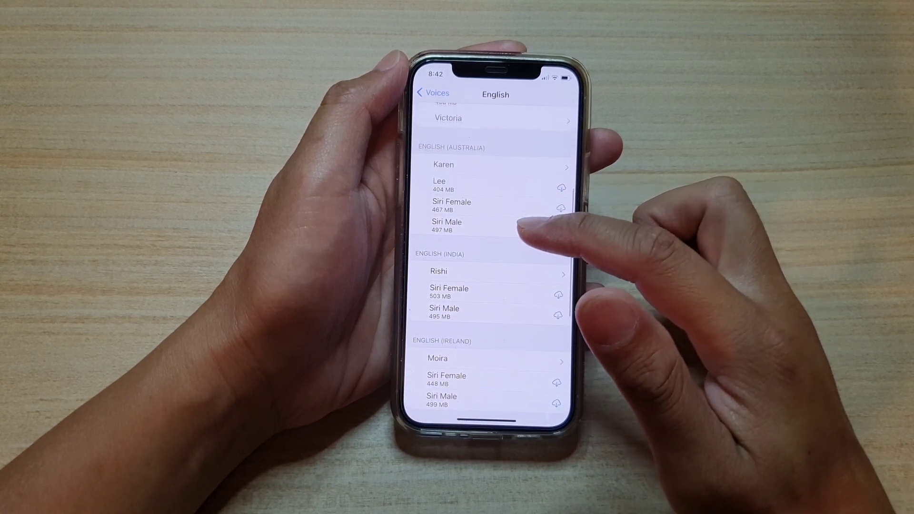
{"action": "scroll", "coordinate": [509, 284], "scroll_direction": "down", "scroll_amount": 3}
{"action": "scroll", "coordinate": [520, 276], "scroll_direction": "up", "scroll_amount": 3}
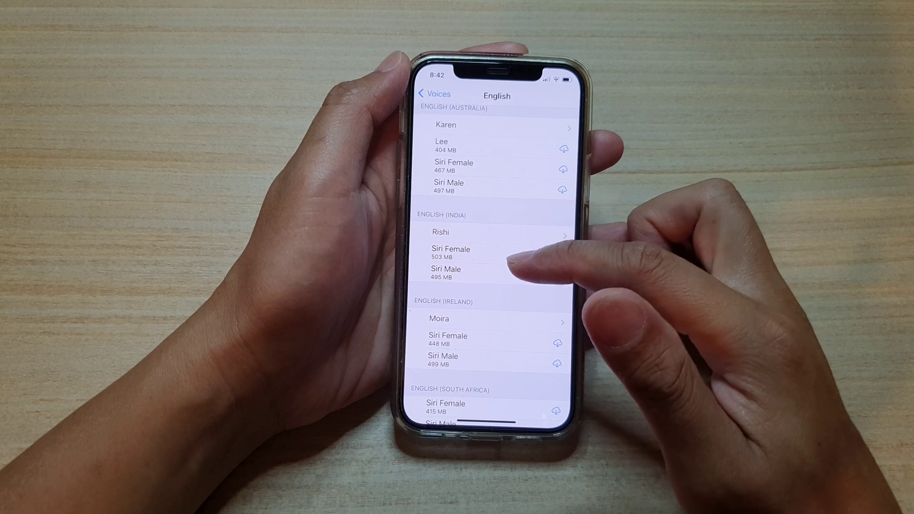
{"action": "scroll", "coordinate": [547, 225], "scroll_direction": "up", "scroll_amount": 5}
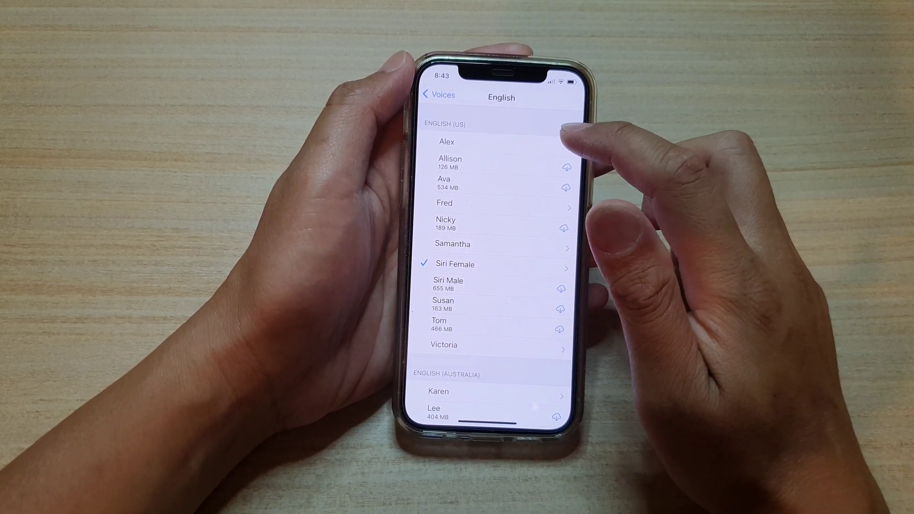
{"action": "left_click", "coordinate": [561, 140]}
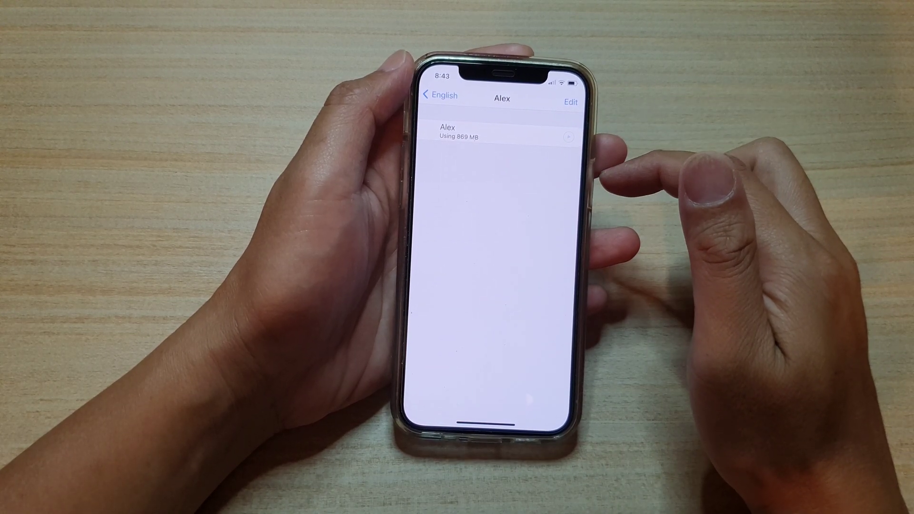
{"action": "left_click", "coordinate": [441, 95]}
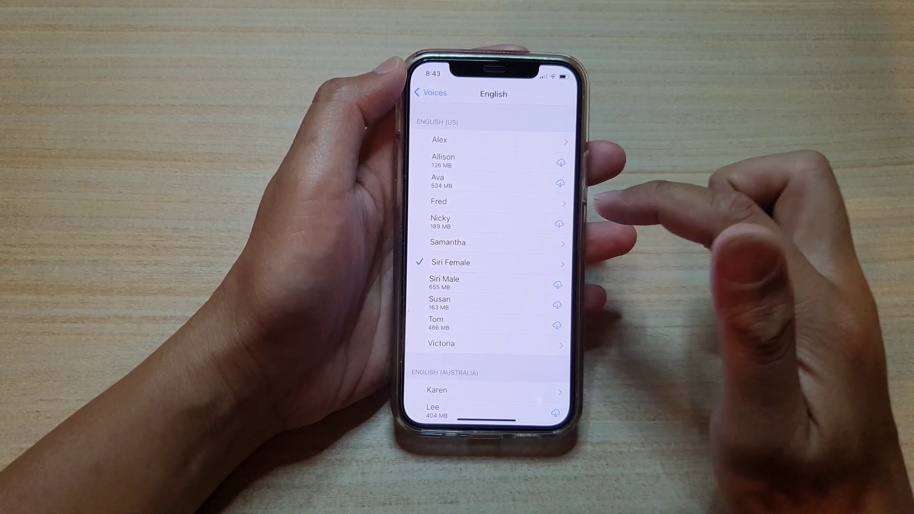
- Start the Nicky download, then choose and preview Fred as the English (US) voice
{"action": "left_click", "coordinate": [559, 223]}
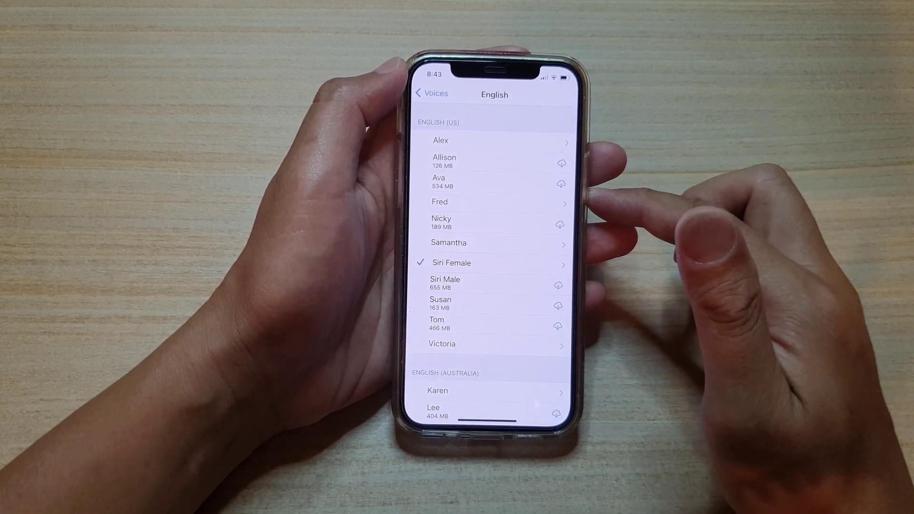
{"action": "left_click", "coordinate": [554, 202]}
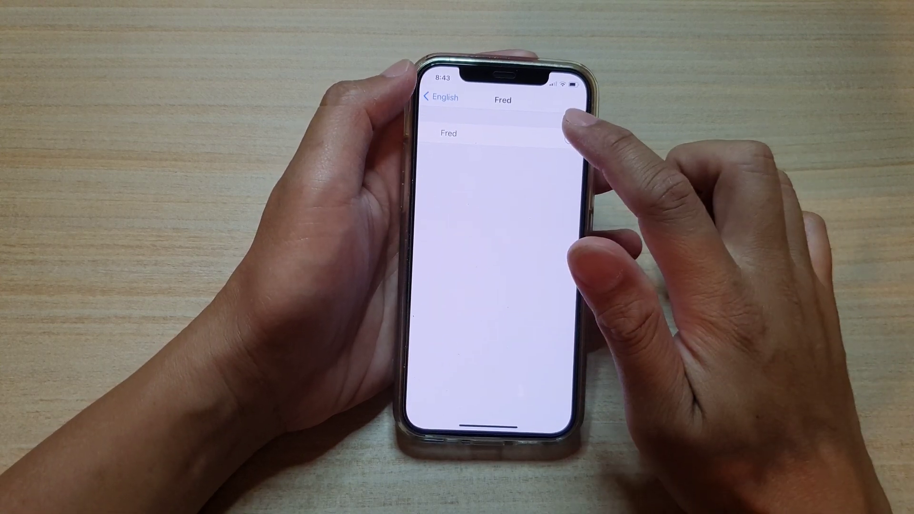
{"action": "left_click", "coordinate": [533, 132]}
{"action": "left_click", "coordinate": [566, 135]}
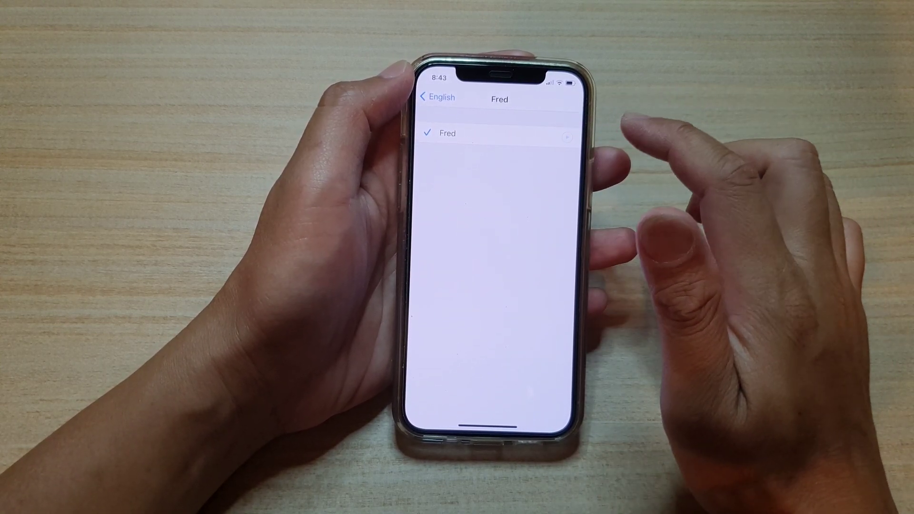
{"action": "left_click", "coordinate": [435, 97]}
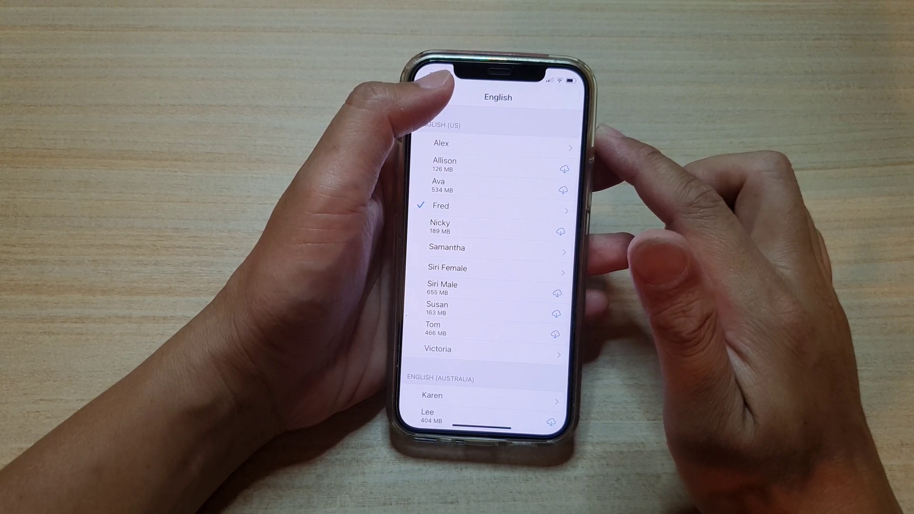
- Preview the Siri Female voice, then go back to the Spoken Content page
{"action": "left_click", "coordinate": [458, 263]}
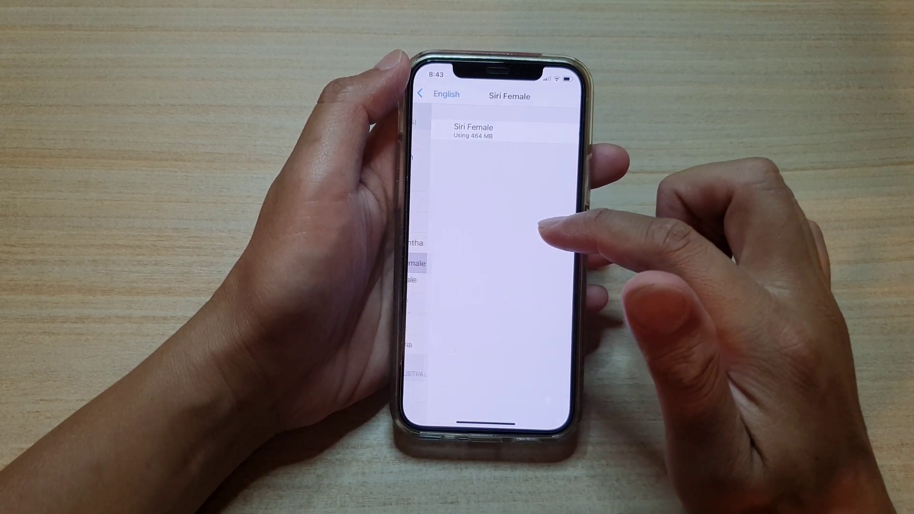
{"action": "left_click", "coordinate": [568, 135]}
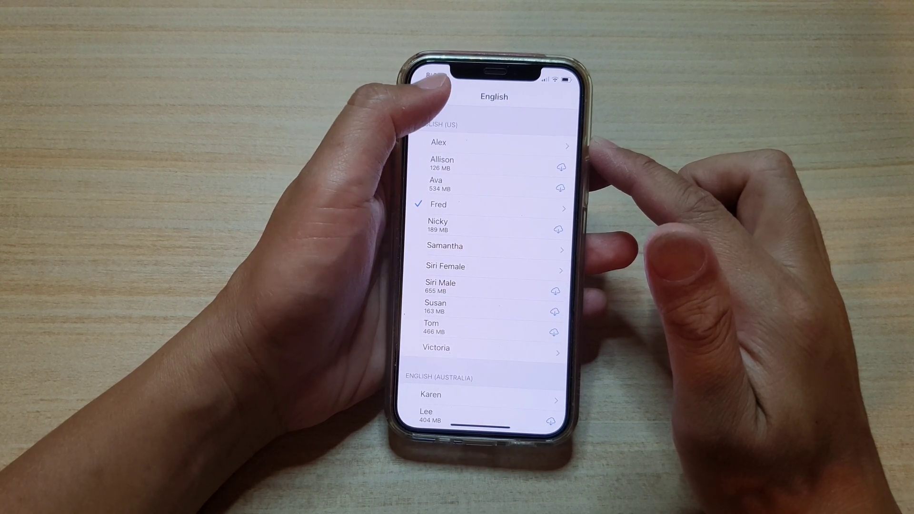
{"action": "left_click", "coordinate": [433, 94]}
{"action": "left_click", "coordinate": [433, 95]}
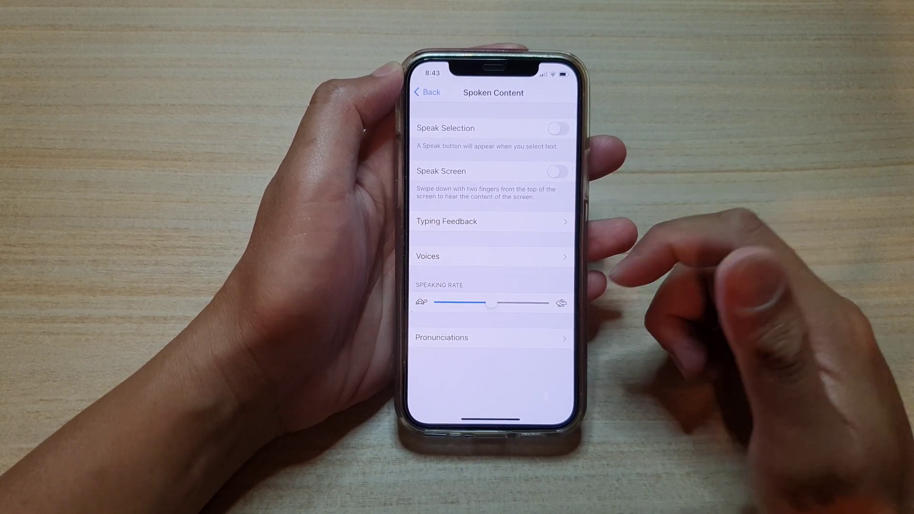
- Back out to Accessibility and swipe up to the Home Screen, keeping Fred as the voice
{"action": "left_click", "coordinate": [429, 92]}
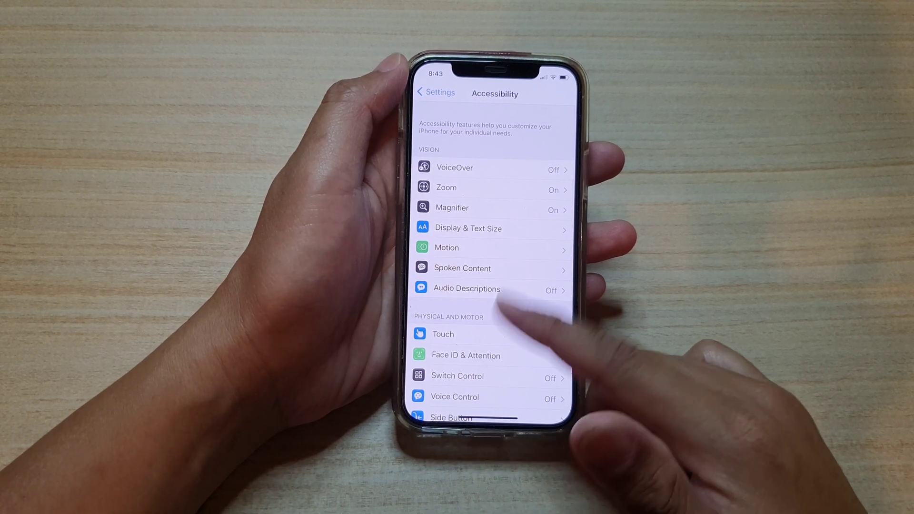
{"action": "left_click_drag", "start_coordinate": [486, 422], "coordinate": [500, 286]}
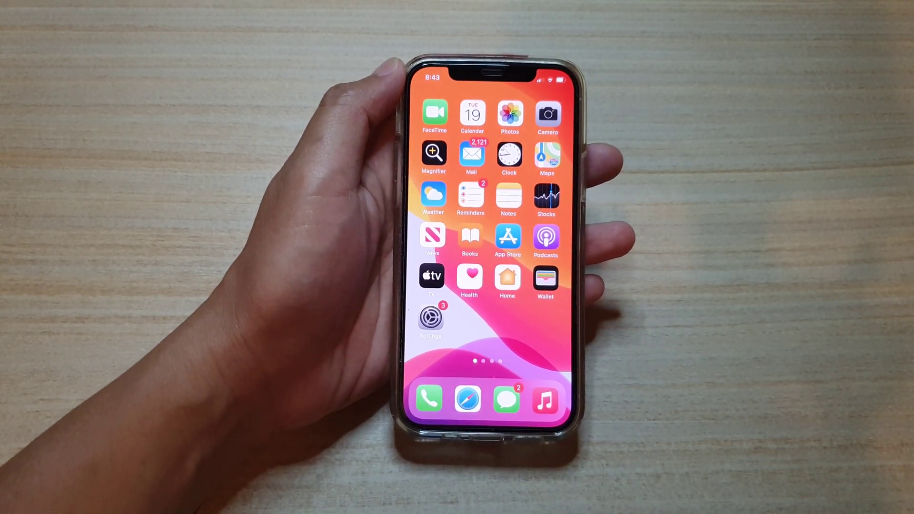